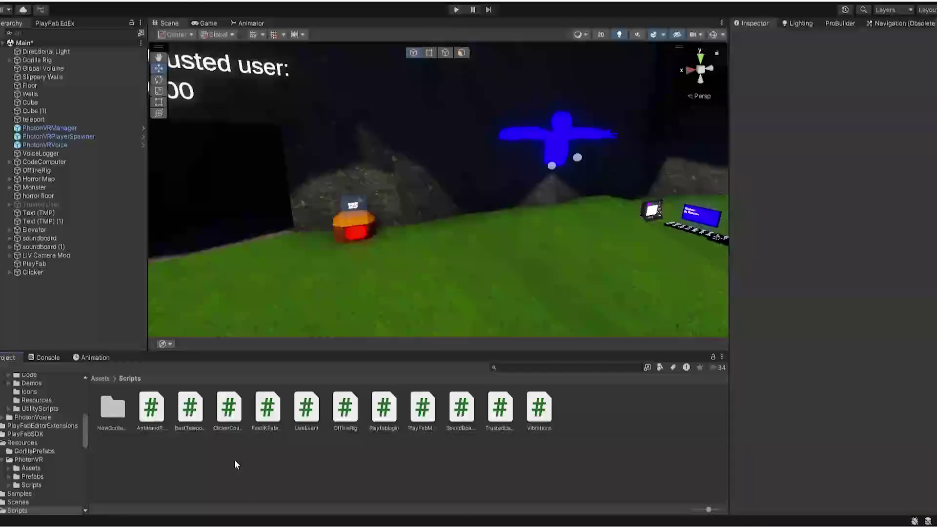
Create an empty GameObject named LiveEvent and drag the LiveEvent script onto it.
click(308, 415)
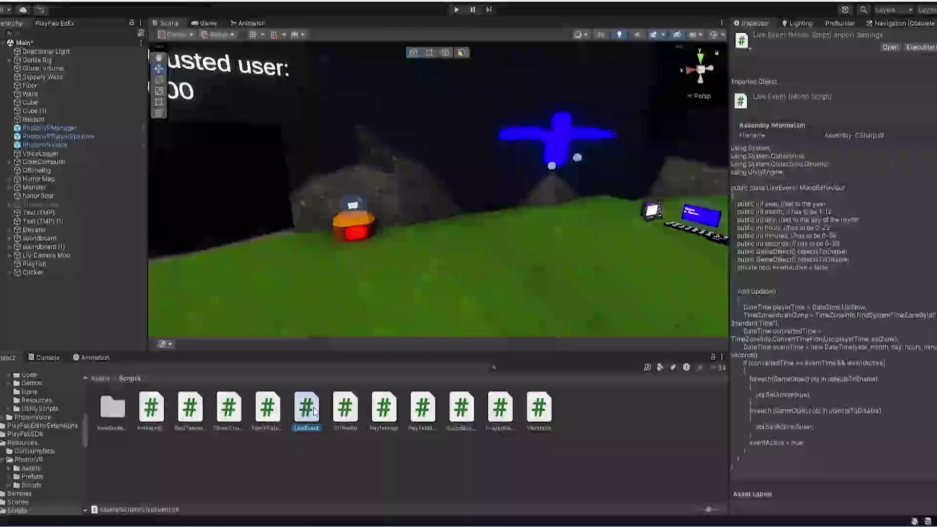
click(315, 493)
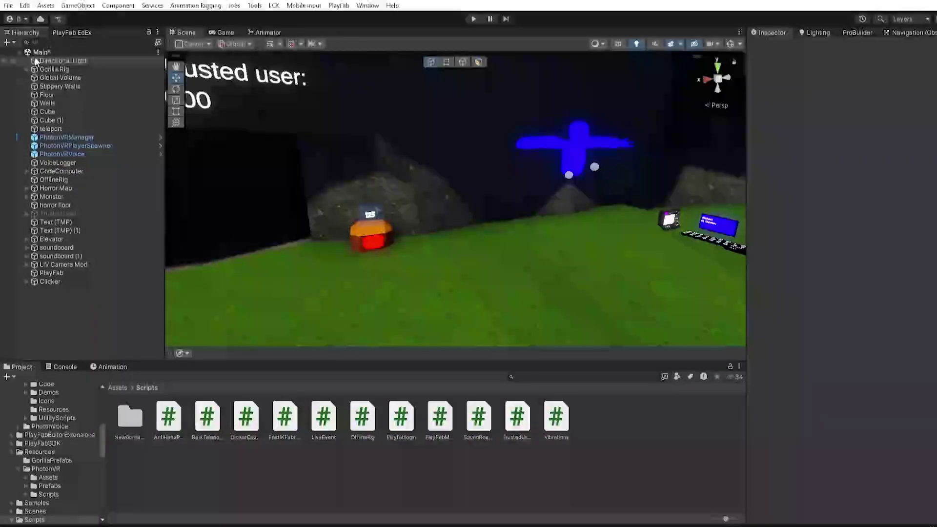
click(7, 44)
click(70, 53)
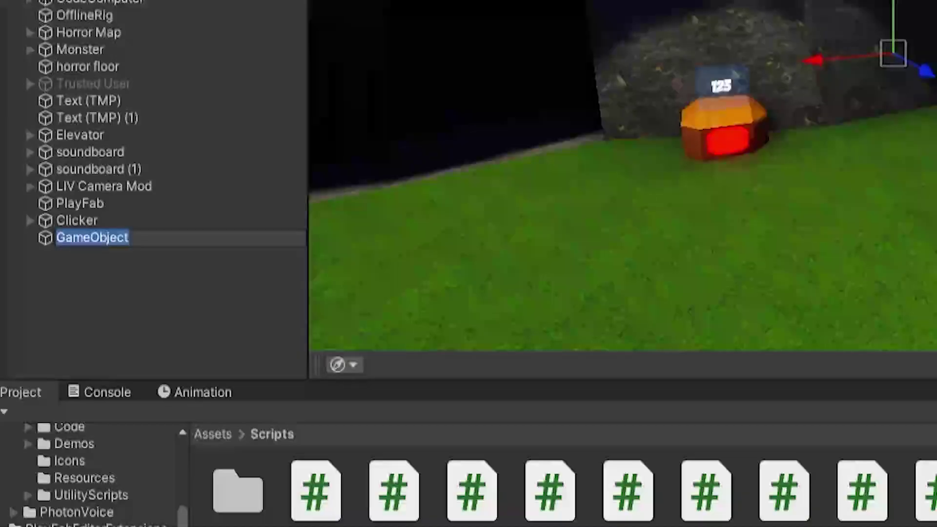
text(LiveEvent)
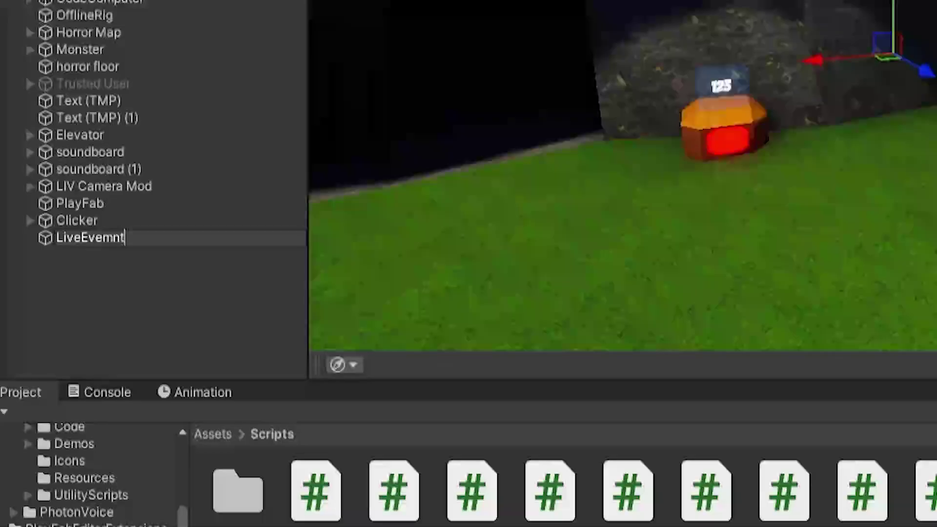
key(Return)
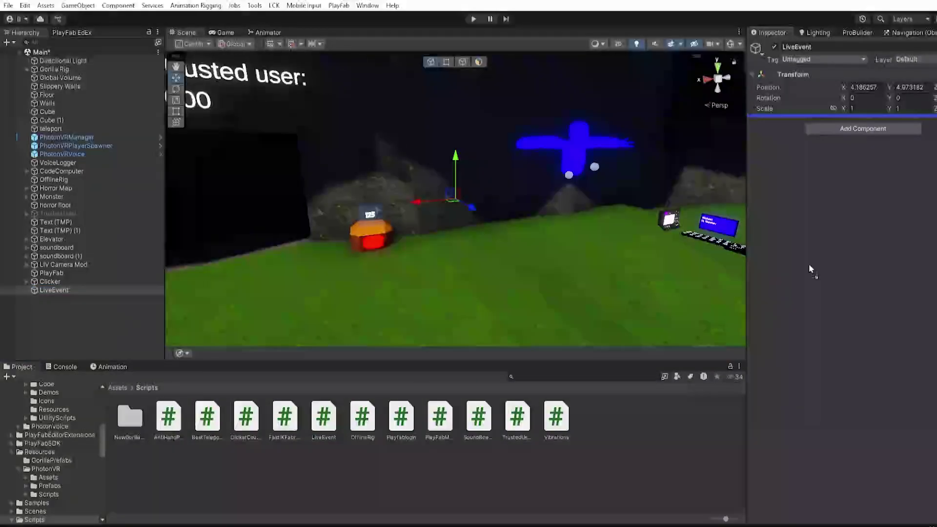
drag(323, 417, 865, 318)
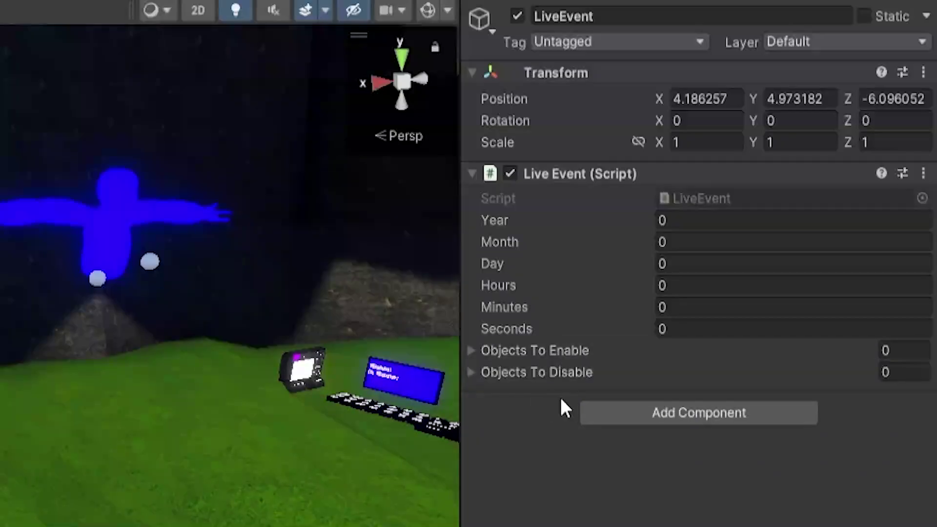
right_click(812, 125)
Open the LiveEvent script in Visual Studio via Edit Script to review its Update method.
click(875, 255)
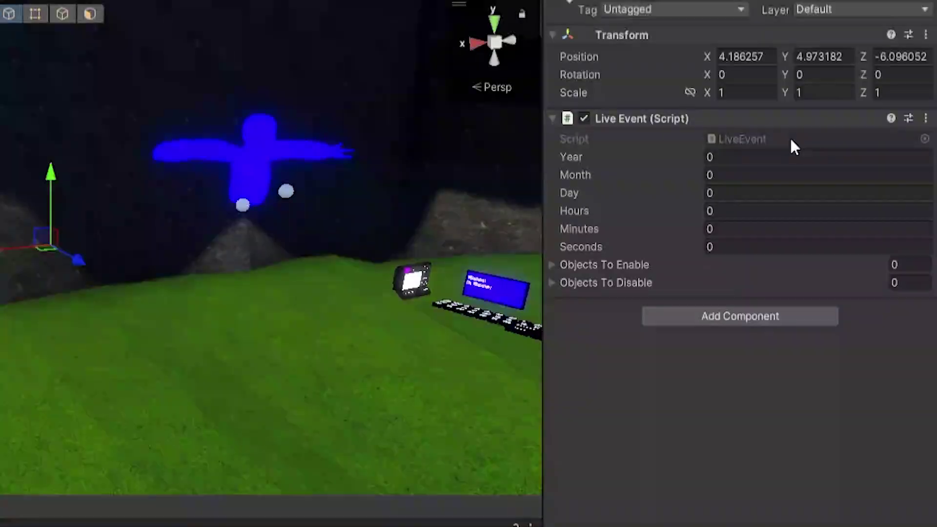
Set the LiveEvent date to Year 2025, Month 10, Day 25.
click(770, 157)
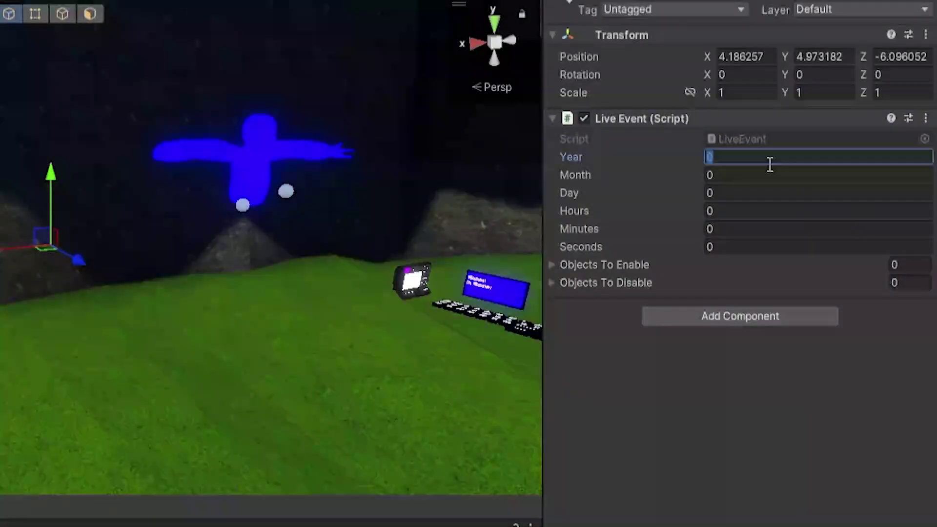
text(2025)
click(727, 494)
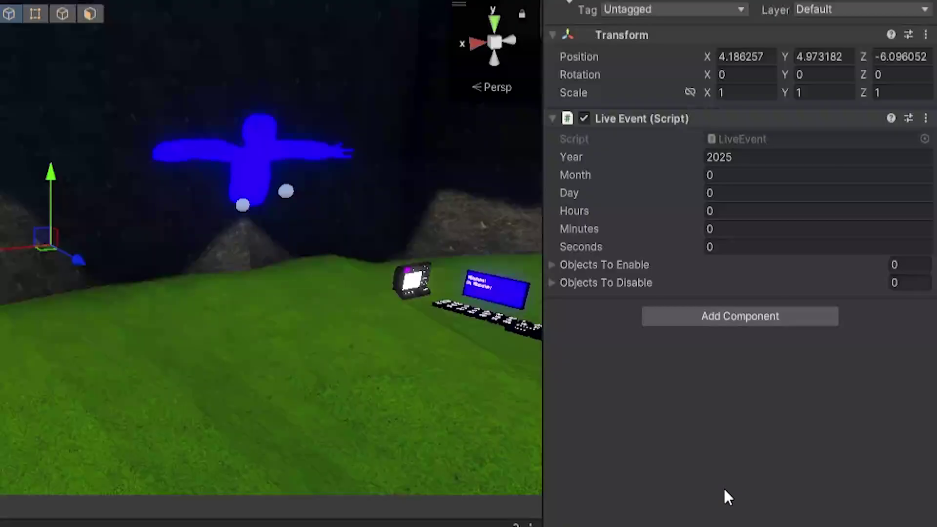
click(745, 172)
text(10)
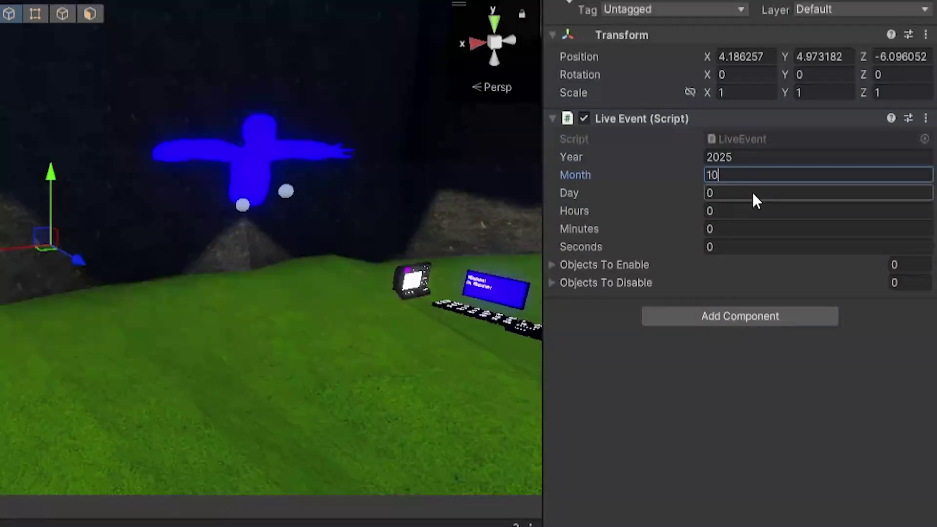
click(753, 195)
text(25)
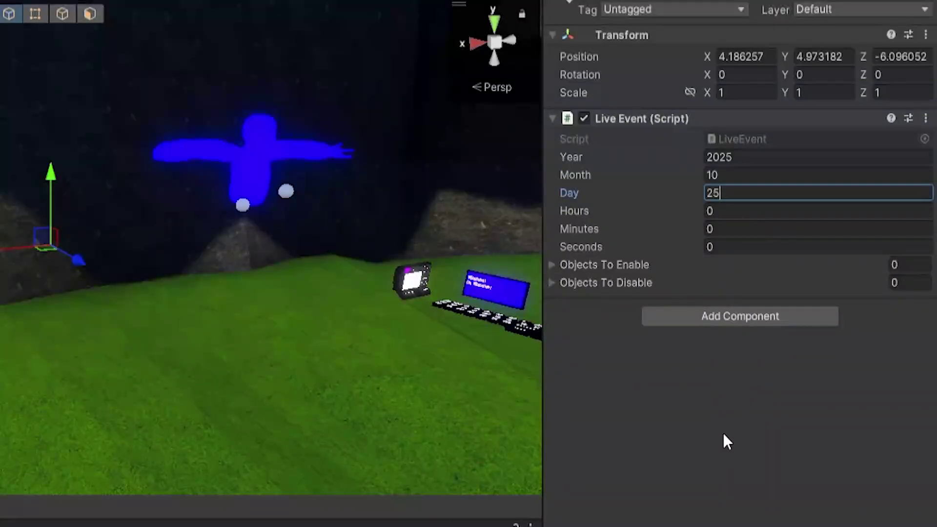
click(724, 454)
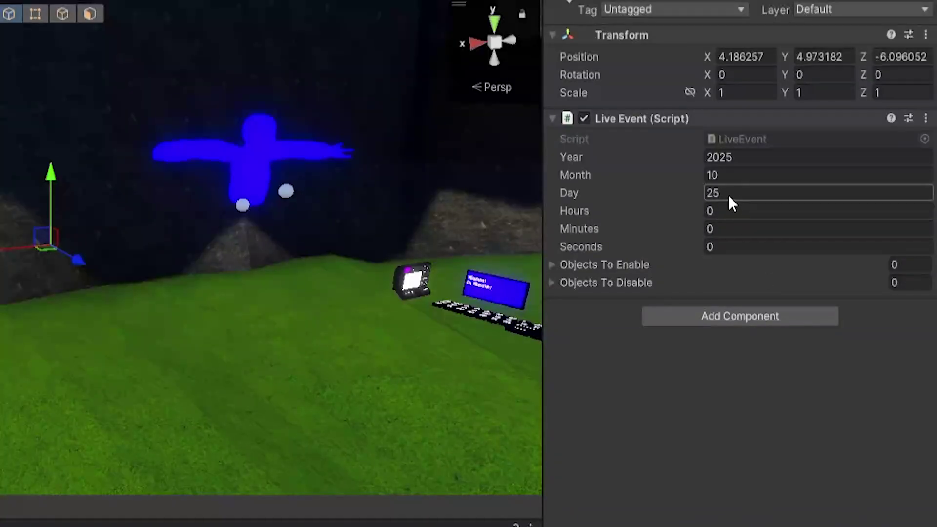
Set the LiveEvent time to Hours 17 and Minutes 20.
click(718, 211)
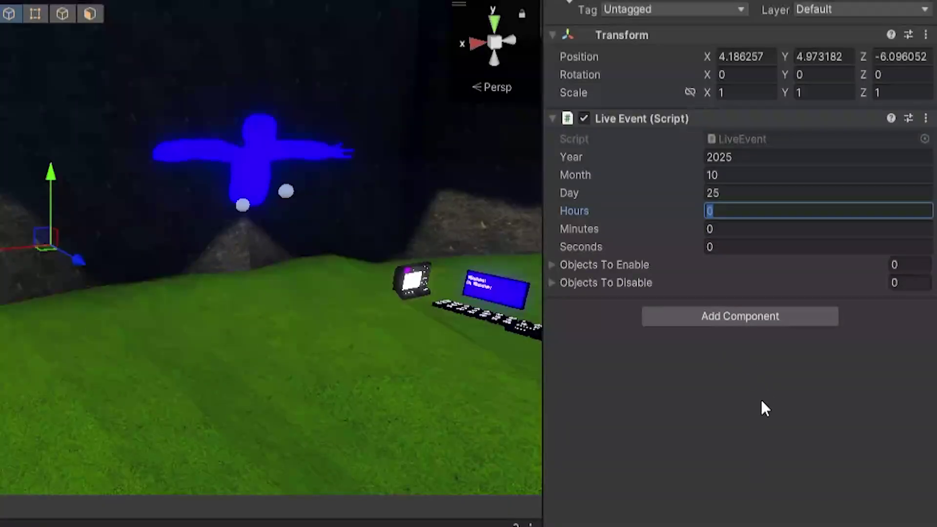
text(17)
key(Return)
click(721, 210)
key(Tab)
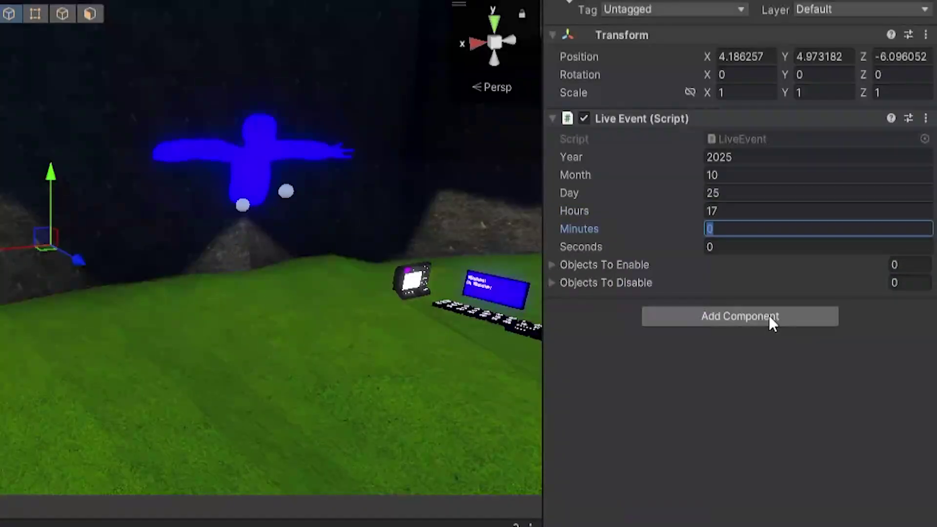
text(20)
key(Return)
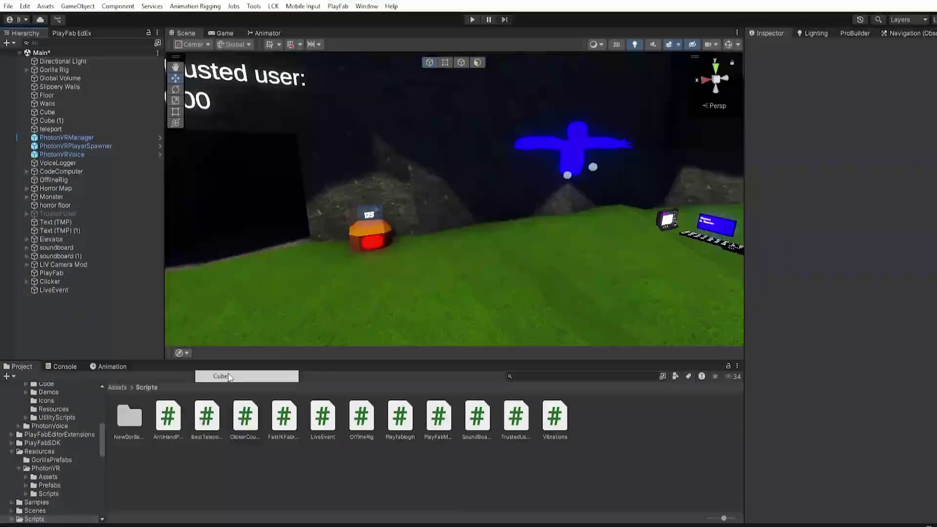
Duplicate the test cube, switch off the three thiswillenable cubes, and select them.
key(ctrl+d)
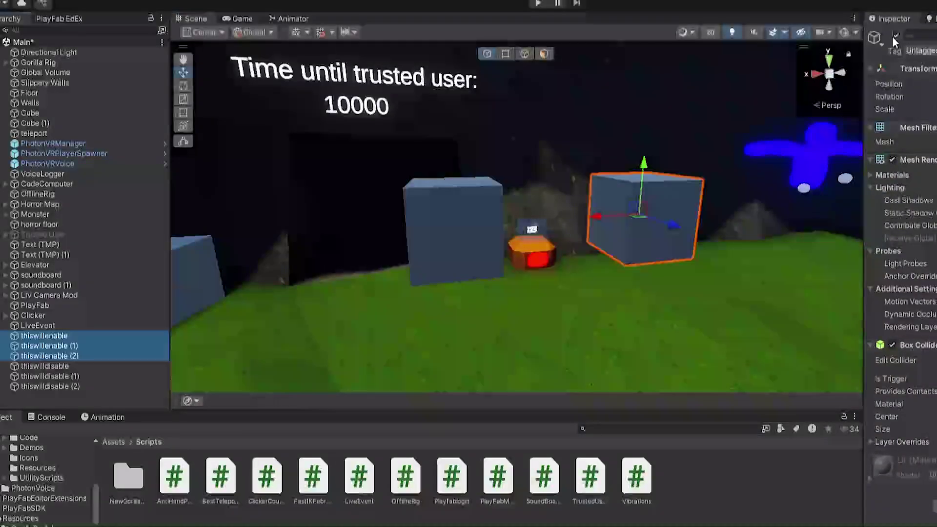
click(894, 37)
double_click(87, 324)
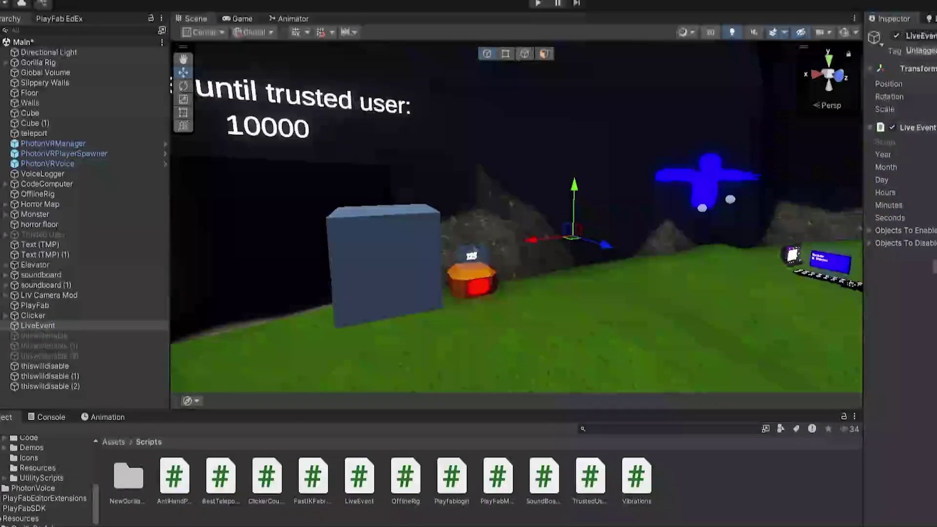
click(77, 359)
shift+click(68, 334)
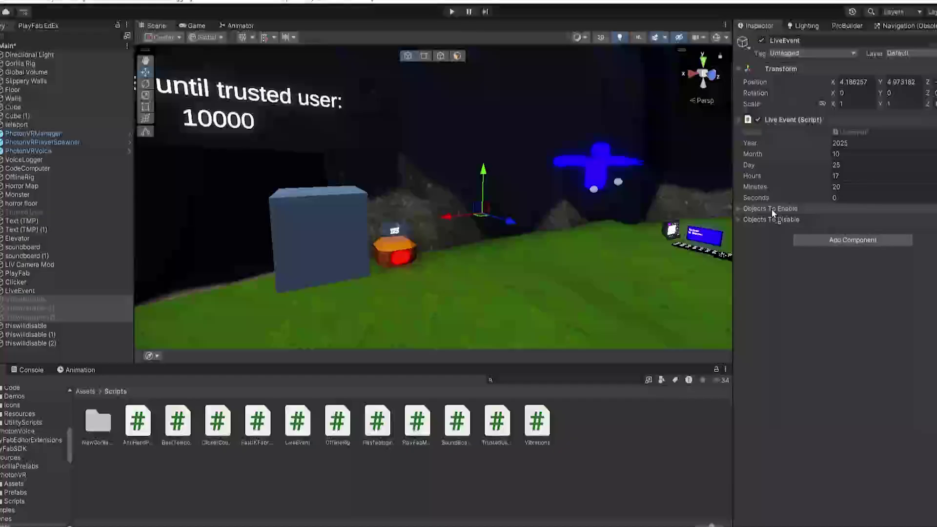
Add the thiswillenable cubes to Objects To Enable and thiswilldisable cubes to Objects To Disable.
drag(68, 334, 905, 230)
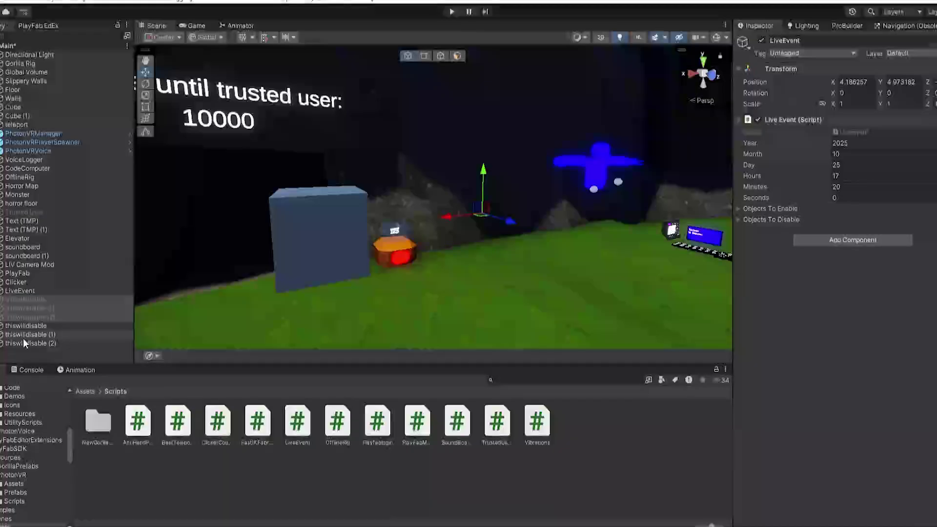
click(22, 326)
shift+click(53, 343)
key(f)
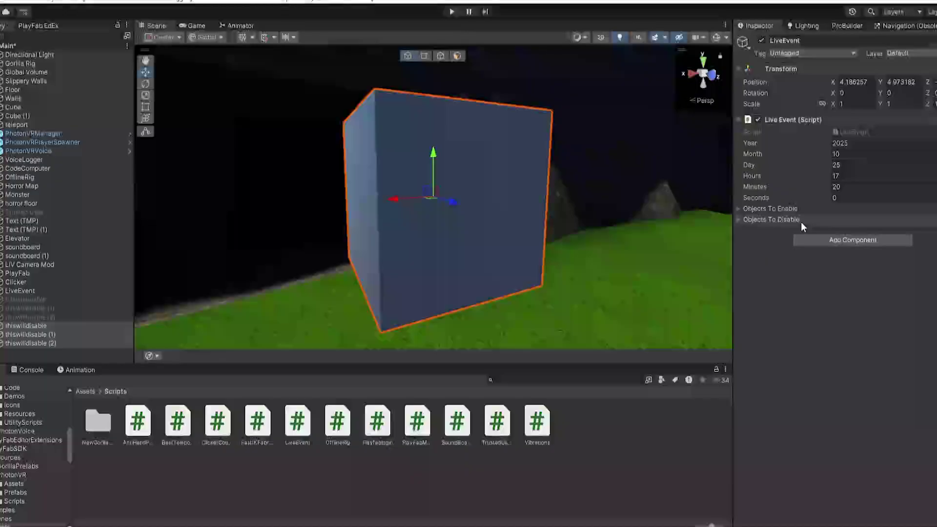
drag(84, 336, 800, 222)
click(756, 208)
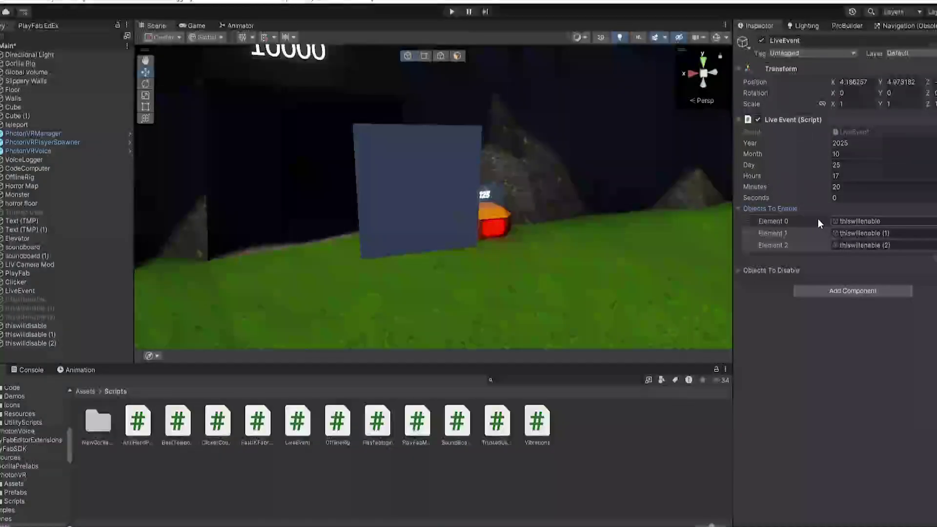
click(798, 271)
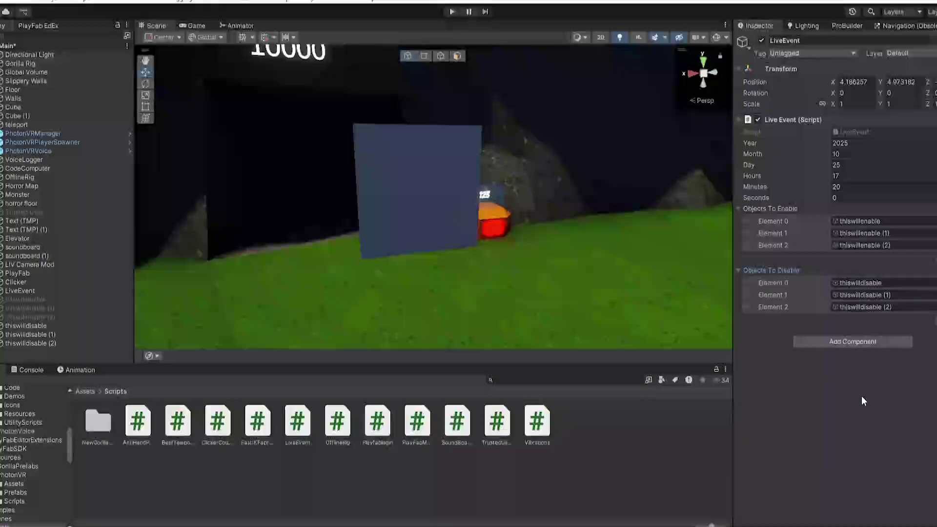
Change the LiveEvent Minutes value to 19.
right_drag(529, 274, 358, 159)
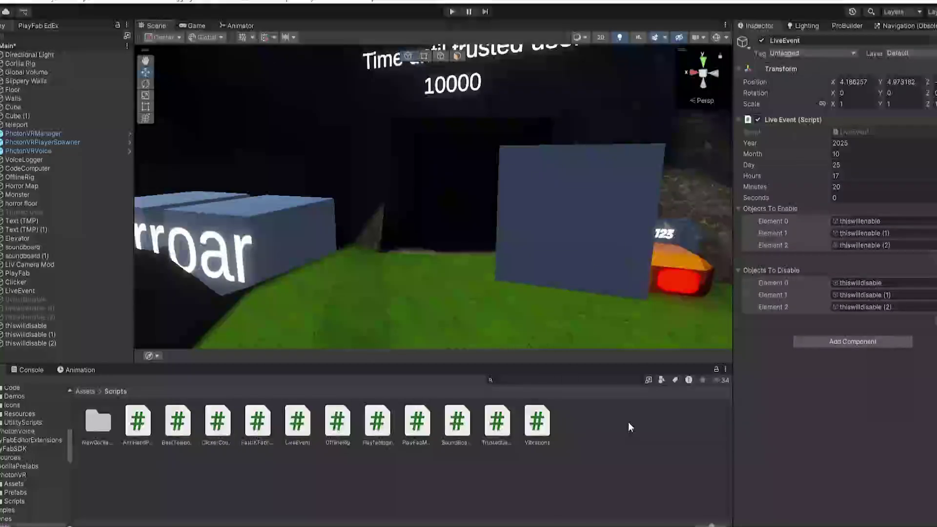
click(848, 187)
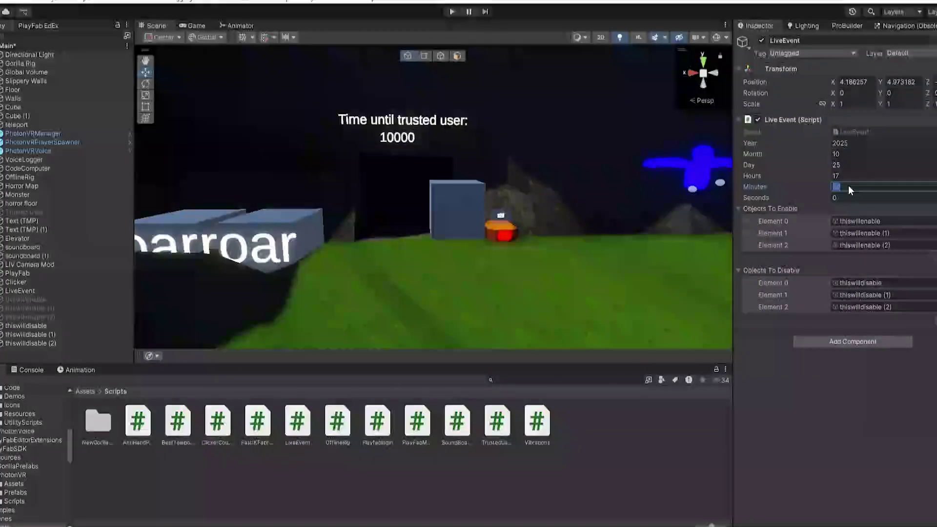
text(19)
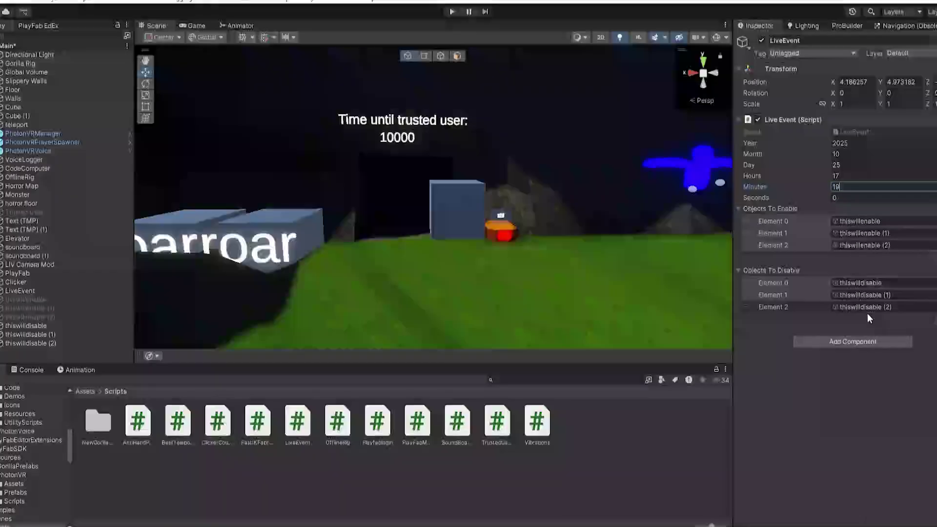
Enter play mode with Minutes at 19 and orbit to confirm the cubes toggled.
click(884, 408)
click(3, 1)
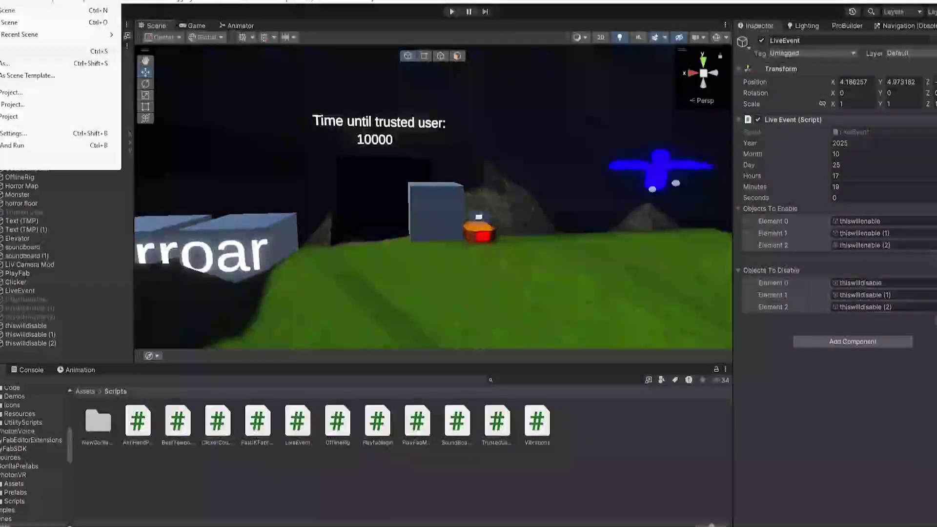
click(452, 11)
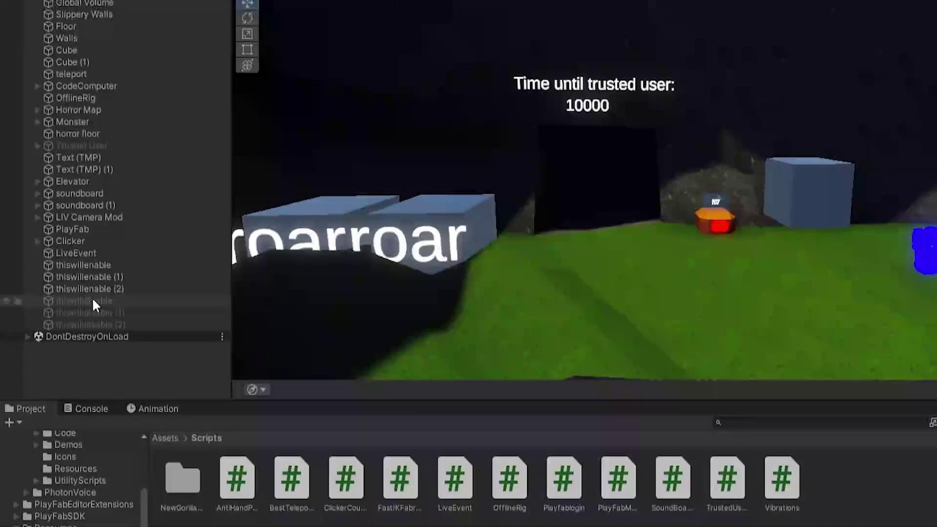
mouse_move(69, 322)
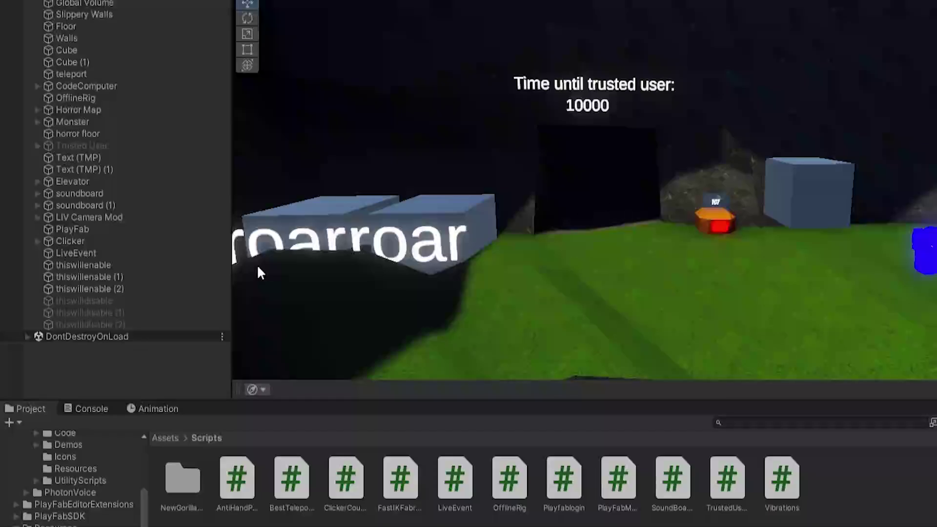
right_drag(259, 272, 771, 212)
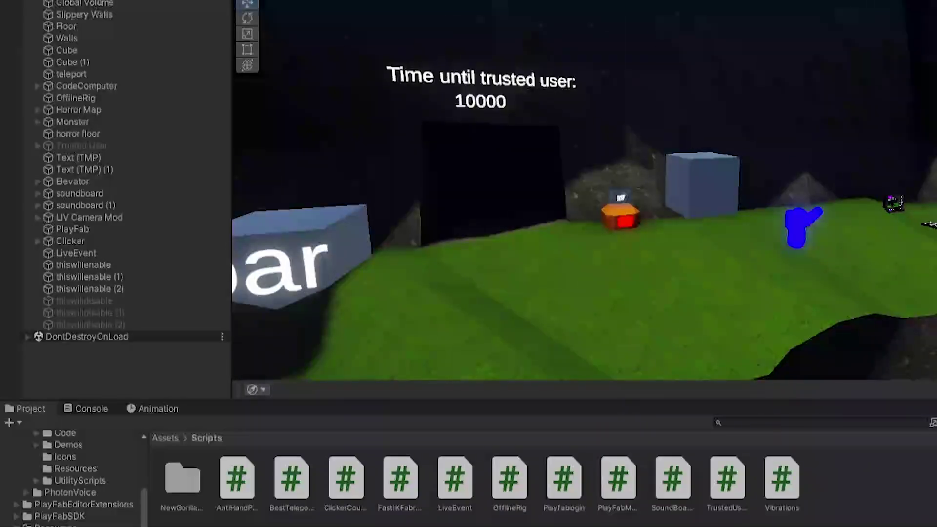